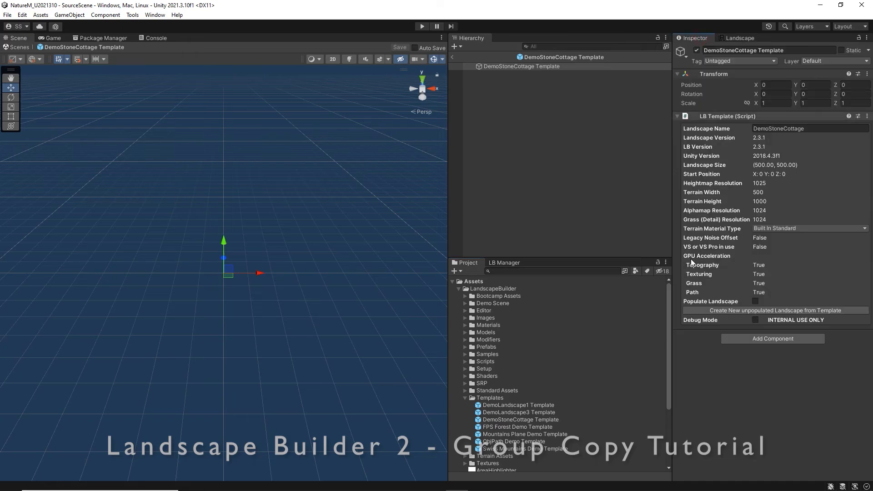
Create a populated landscape from the DemoStoneCottage template and update its version to match the installed Landscape Builder.
left_click(775, 311)
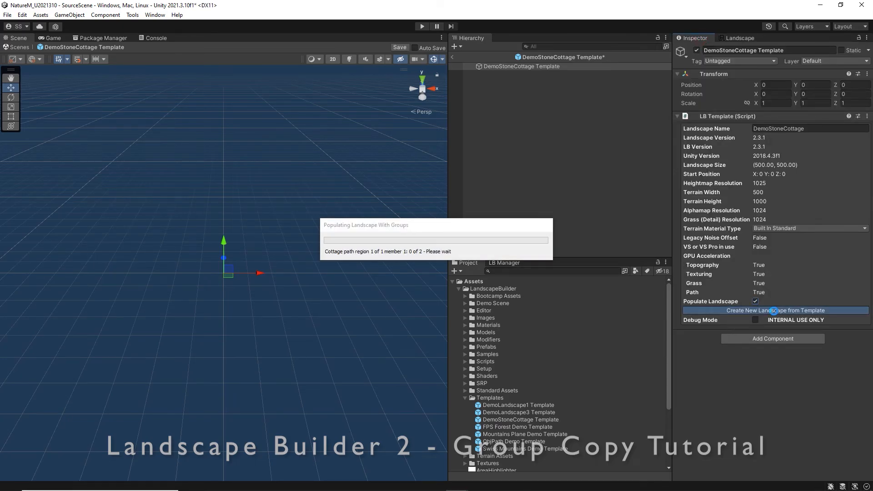
left_click(452, 59)
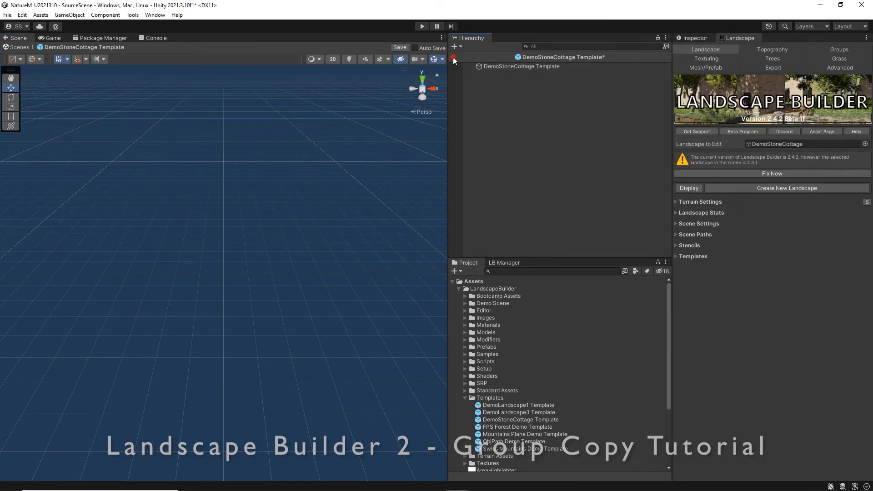
left_click(459, 269)
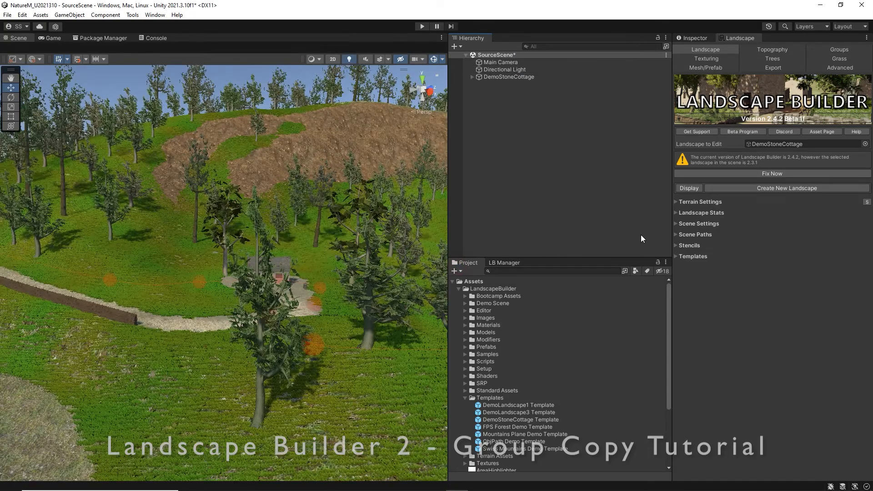
left_click(737, 175)
middle_click_drag(345, 280, 309, 291)
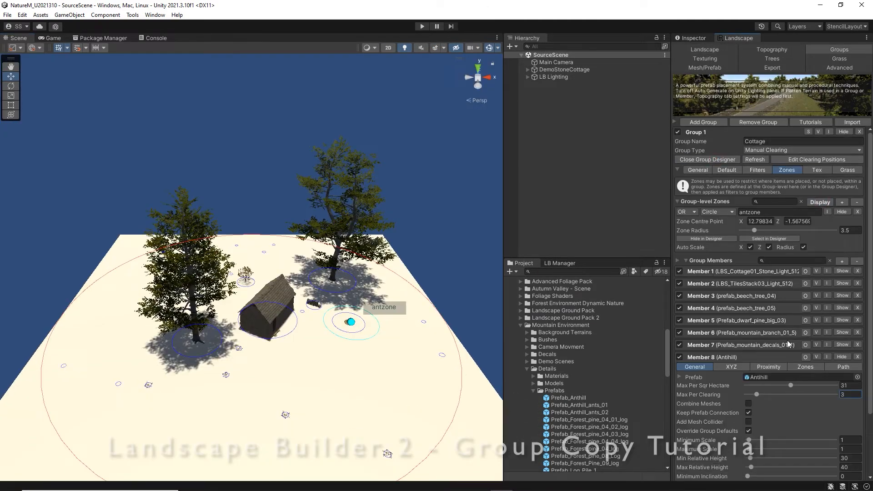
Enlarge the antzone radius and raise the Anthill member's maximum count, refreshing the Group Designer to preview the changes.
left_click(805, 331)
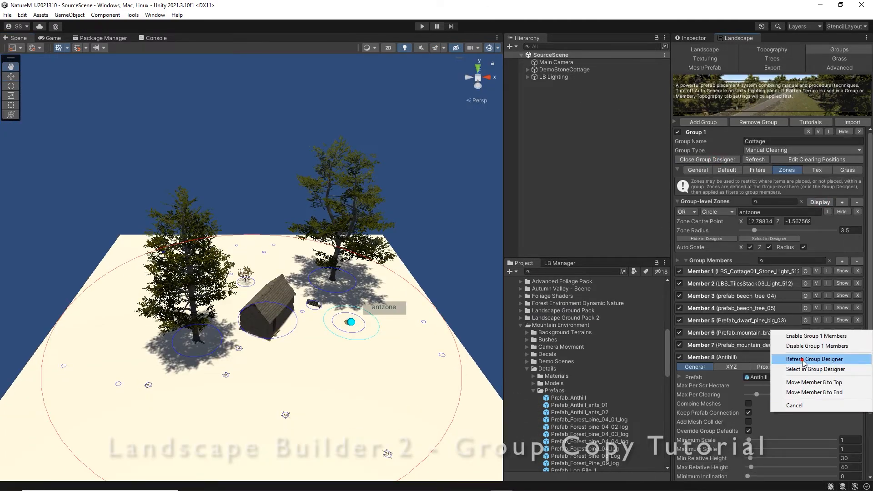
left_click(800, 360)
left_click_drag(754, 231, 768, 230)
right_click(814, 415)
left_click_drag(757, 394, 807, 405)
left_click(812, 361)
right_click(813, 405)
left_click(812, 435)
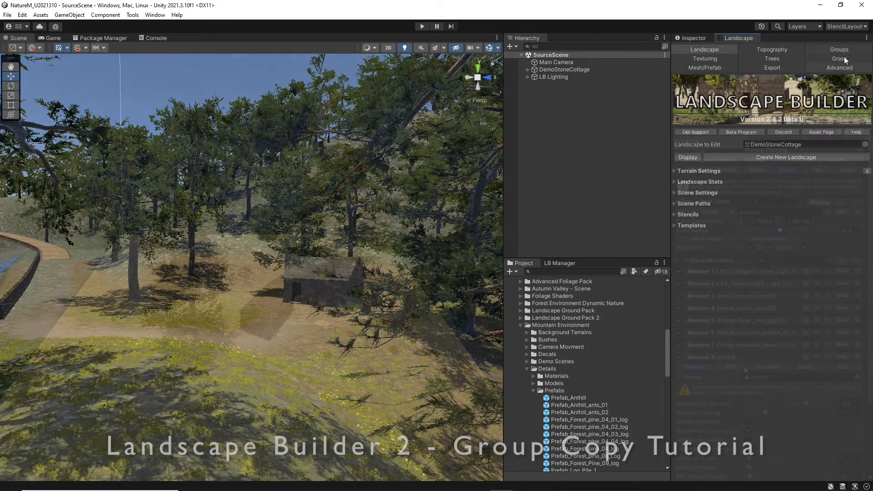
Override the group defaults for the Cottage group's Anthill member with a minimum relative height of 30 and a maximum of 40.
left_click(843, 53)
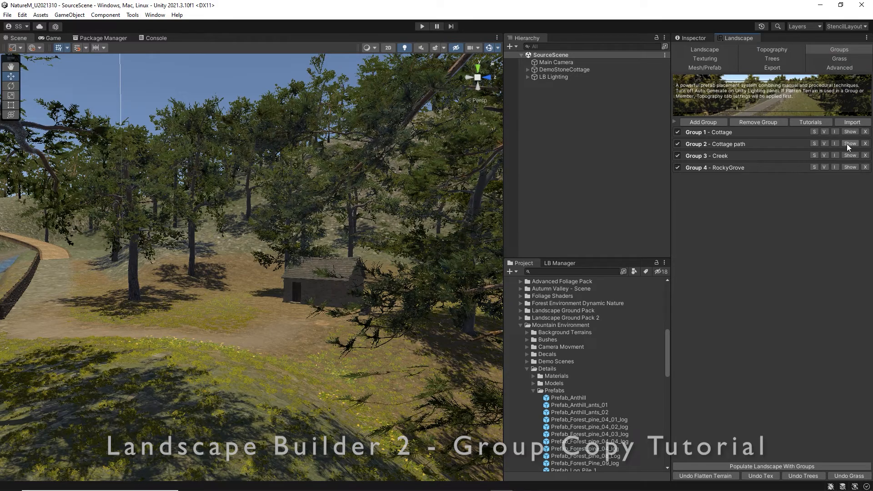
left_click(851, 133)
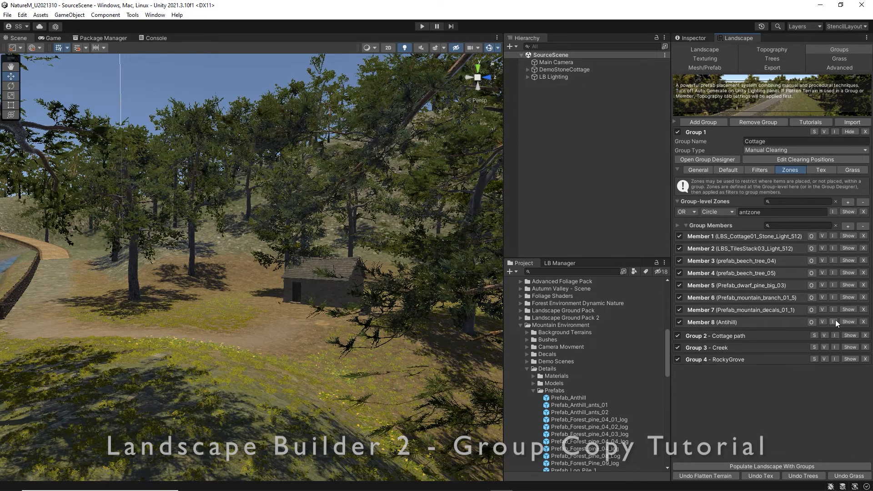
left_click(846, 321)
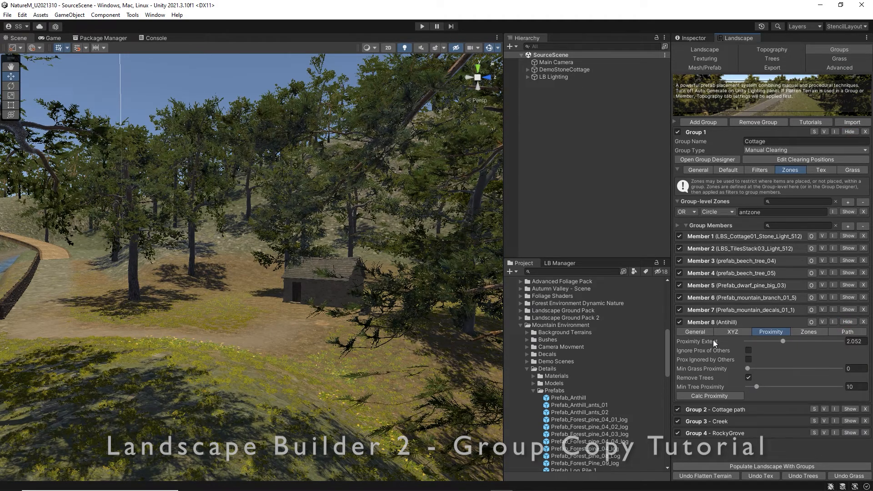
left_click(723, 332)
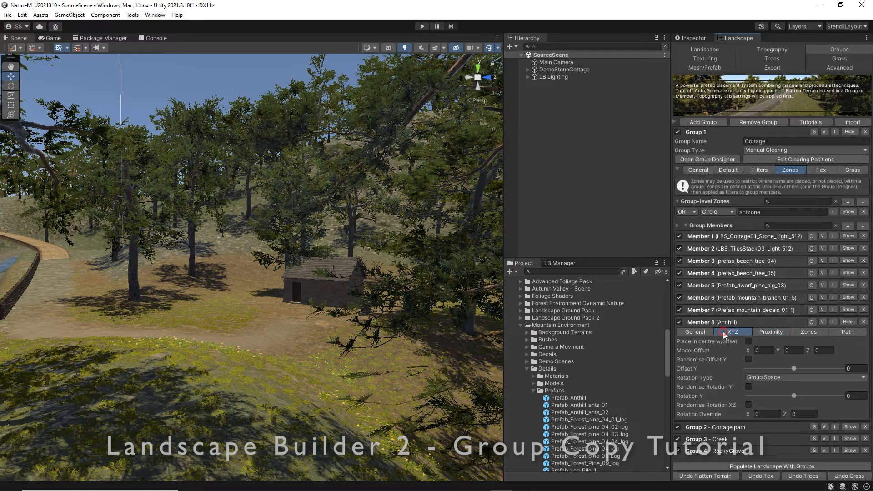
left_click(697, 331)
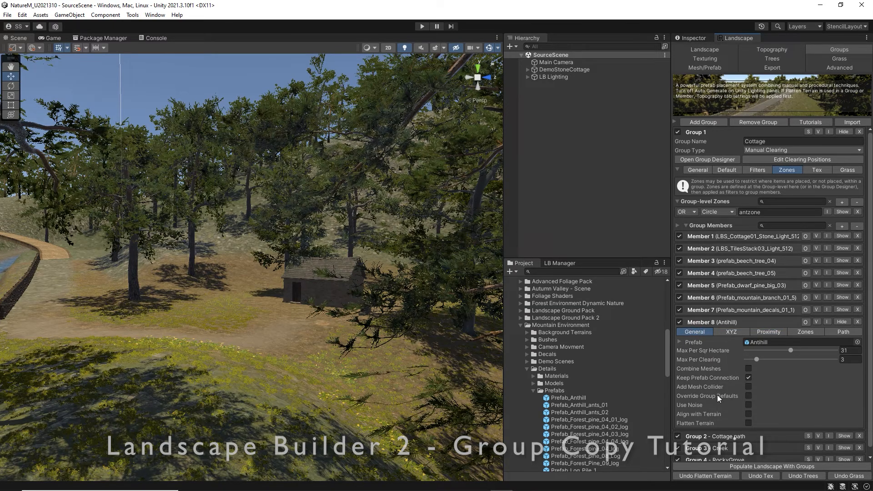
left_click(748, 395)
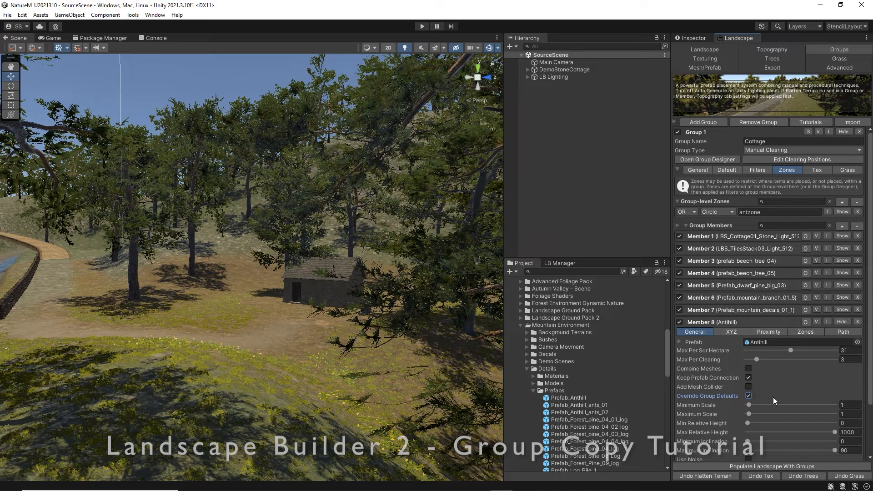
scroll(773, 397, "down", 1)
left_click(848, 396)
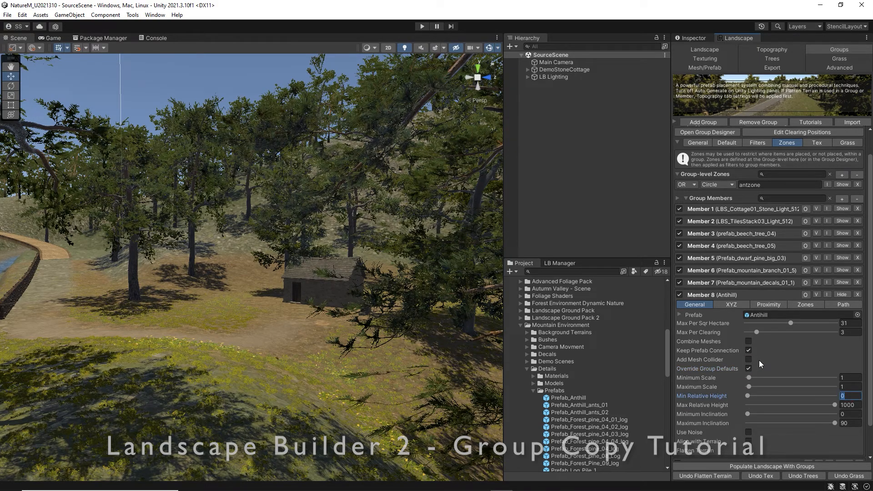
type("30")
key("Tab")
type("40")
Set the DemoStoneCottage landscape's Y position to -500 and refresh the landscape stats.
right_click_drag(347, 345, 417, 402)
left_click(698, 51)
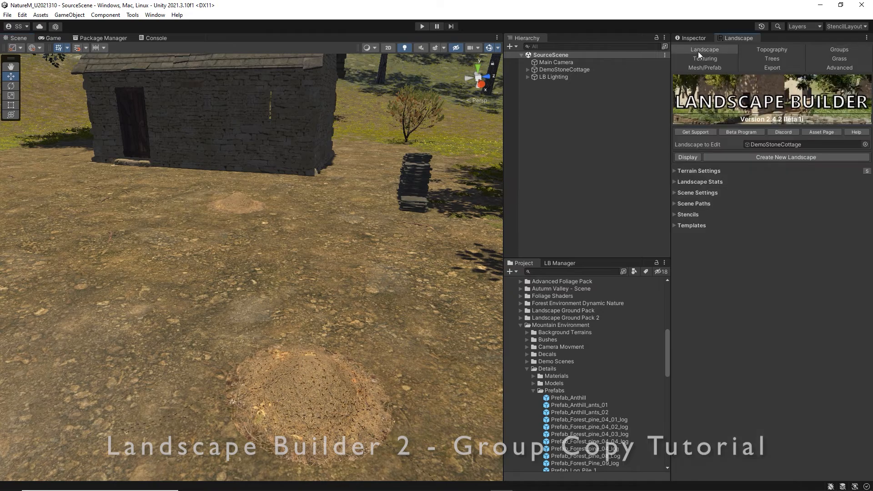
left_click(563, 70)
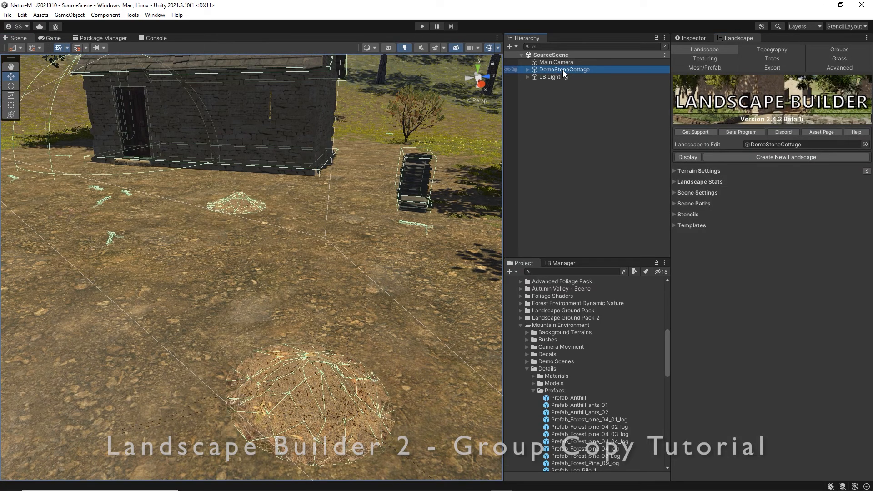
left_click(686, 37)
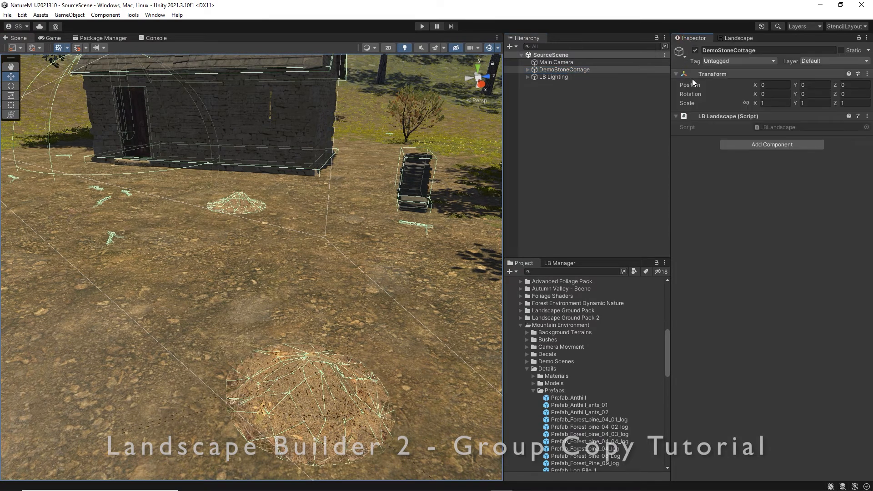
left_click(817, 85)
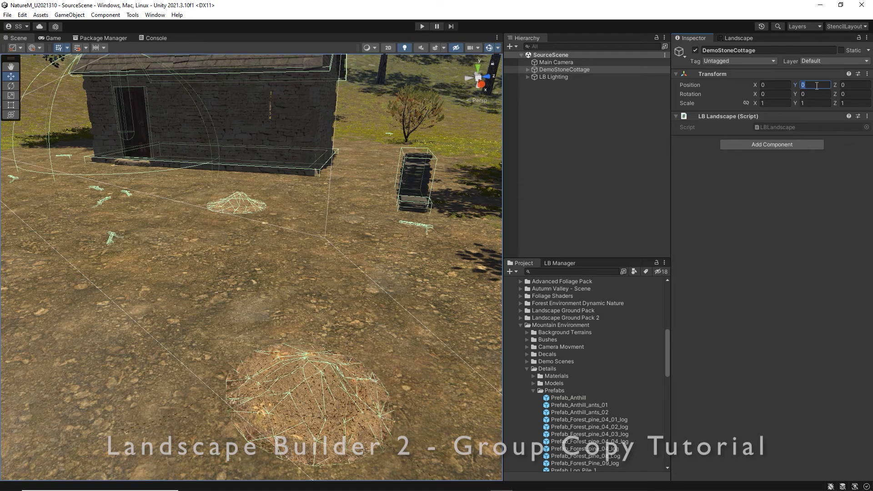
type("-500")
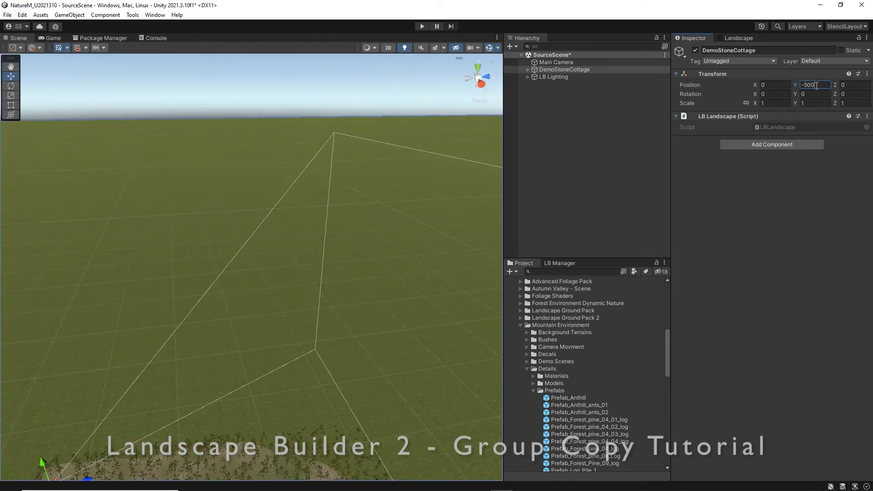
left_click(738, 38)
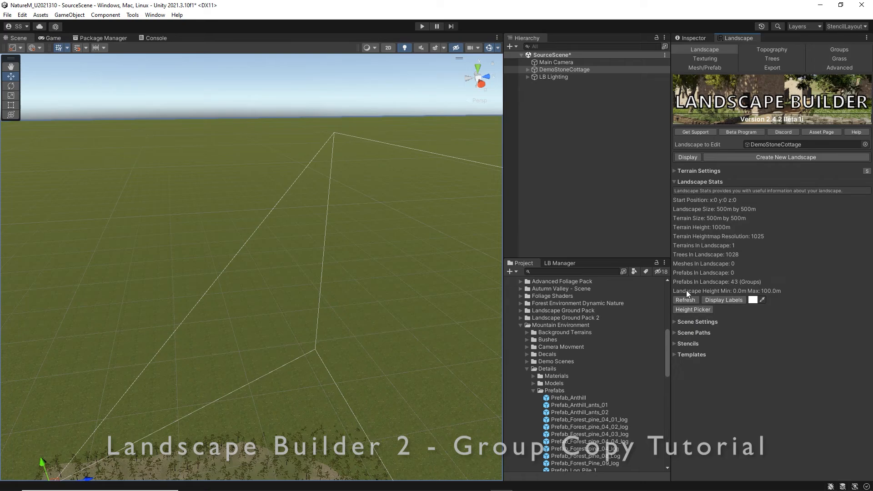
left_click(686, 300)
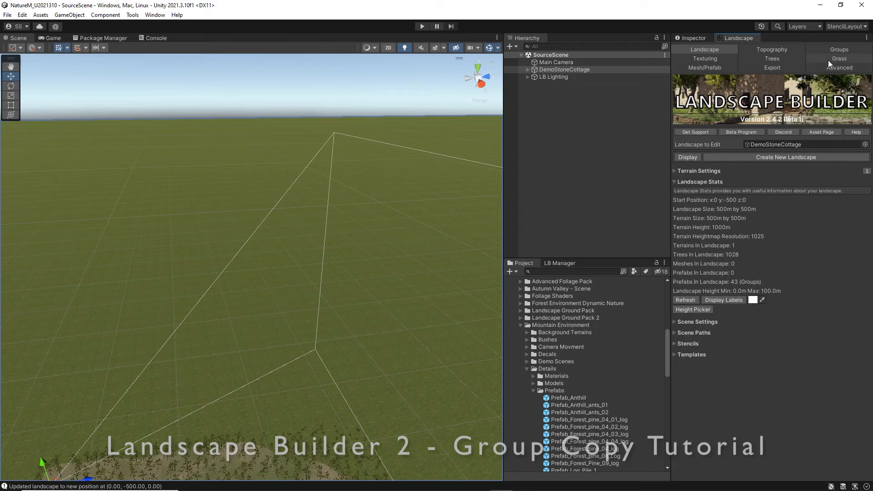
Run Group Actual Heights on the Cottage group from its Anthill member settings.
left_click(838, 51)
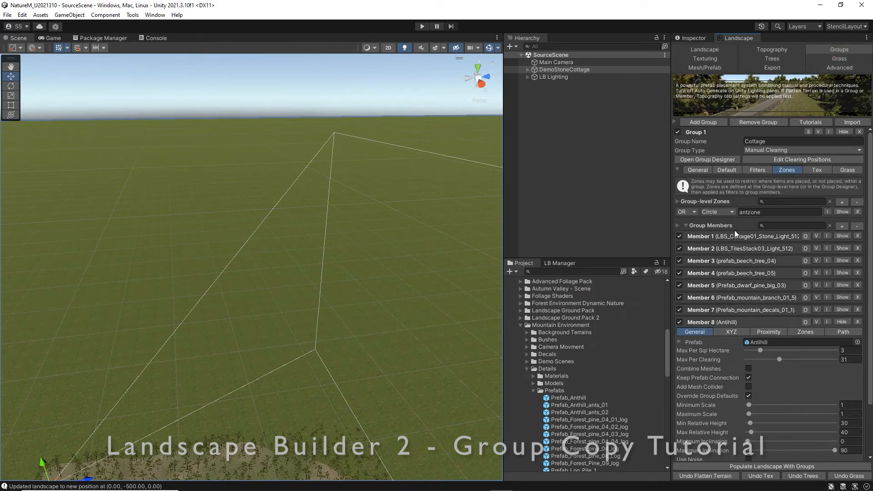
scroll(741, 248, "down", 3)
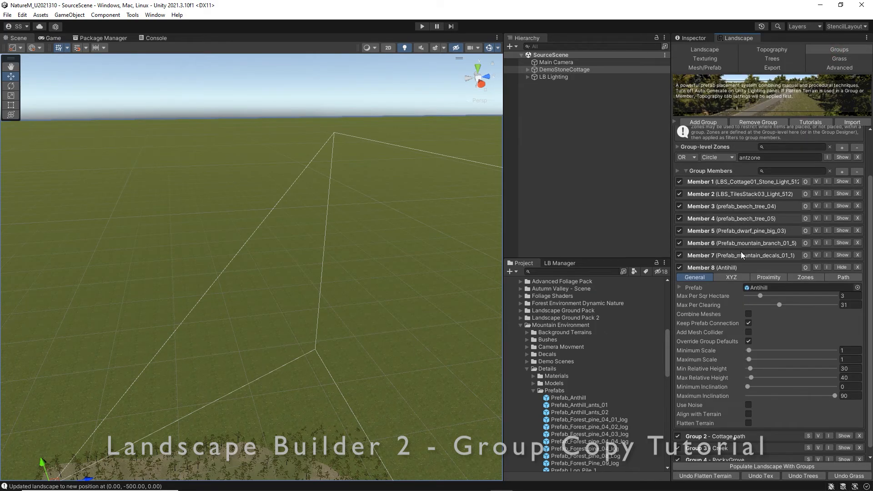
right_click(713, 373)
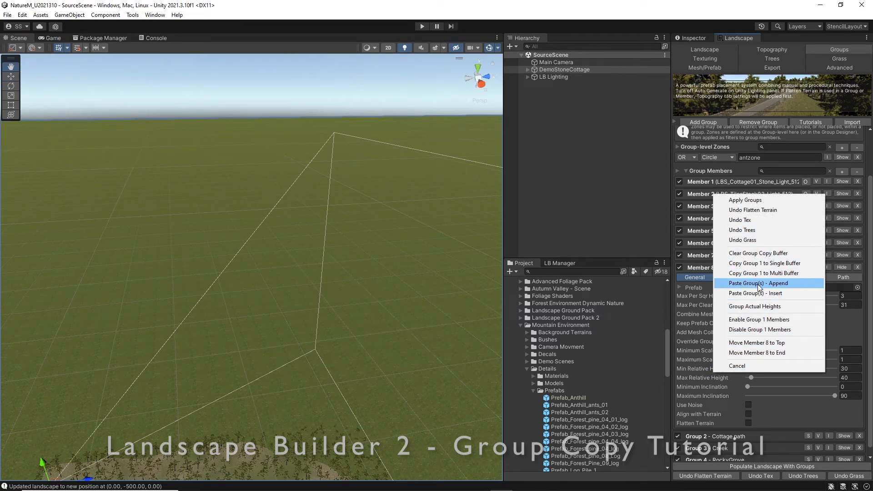
left_click(758, 307)
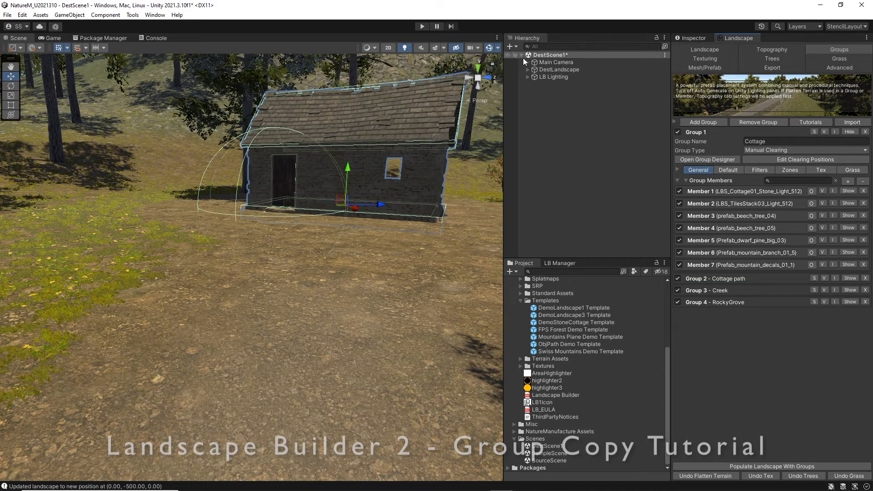
In DestScene1, choose DemoStoneCottage Template as the template to apply to DestLandscape, with only Import Groups selected.
left_click(709, 48)
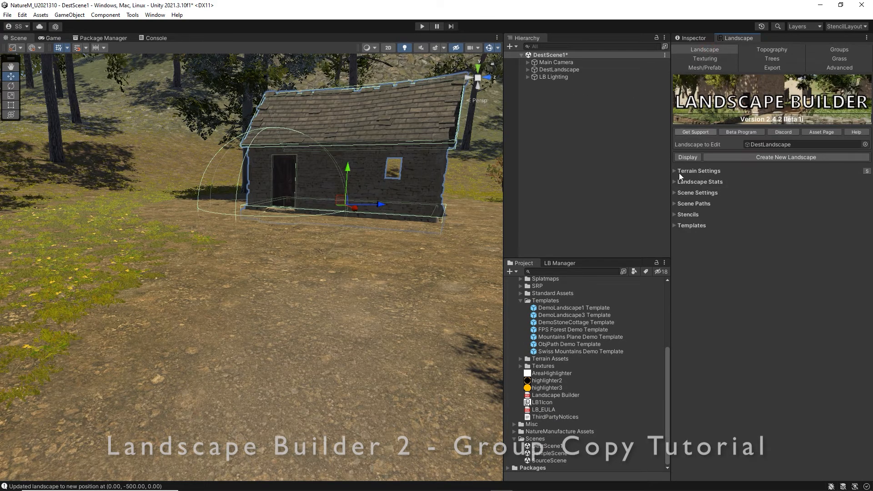
left_click(676, 226)
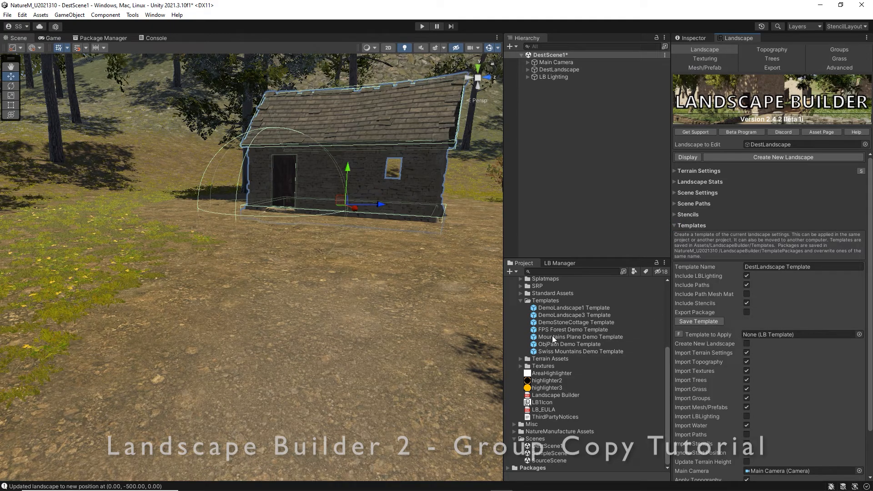
left_click_drag(552, 324, 764, 335)
scroll(782, 373, "down", 4)
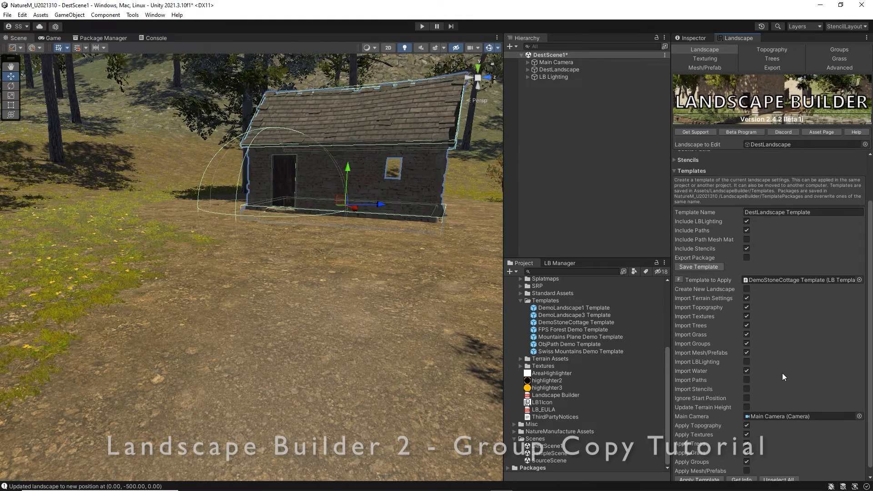
left_click(769, 471)
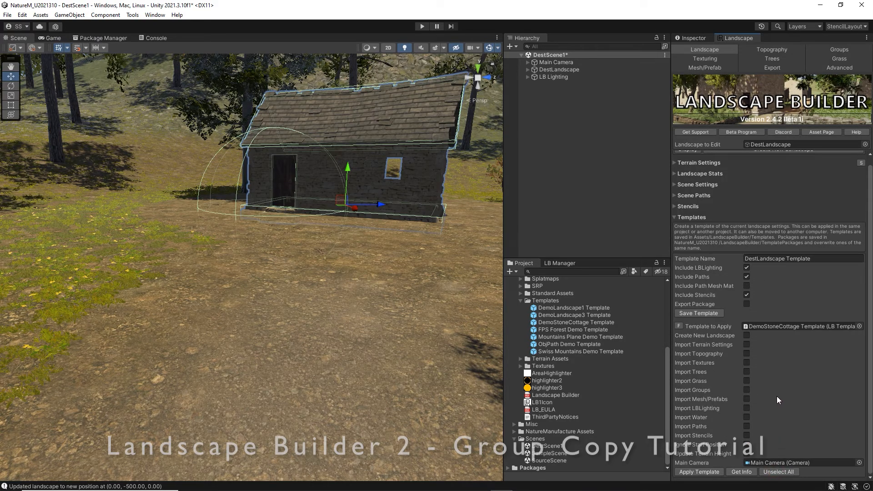
left_click(745, 390)
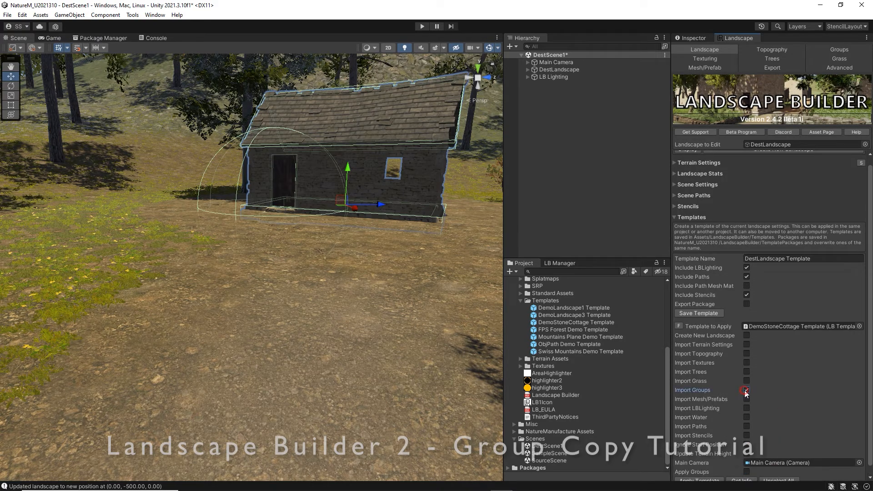
scroll(769, 431, "down", 1)
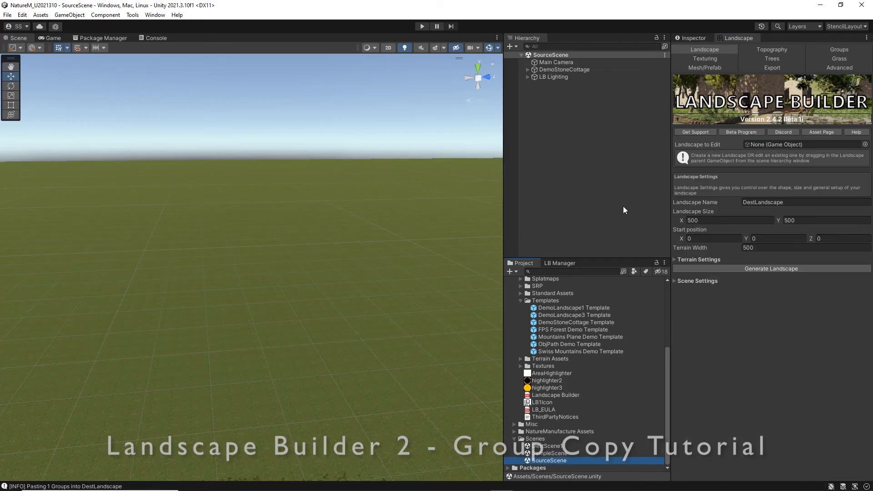
Load DemoStoneCottage from SourceScene as the landscape to edit and copy its Cottage group to the single buffer.
left_click_drag(564, 70, 763, 145)
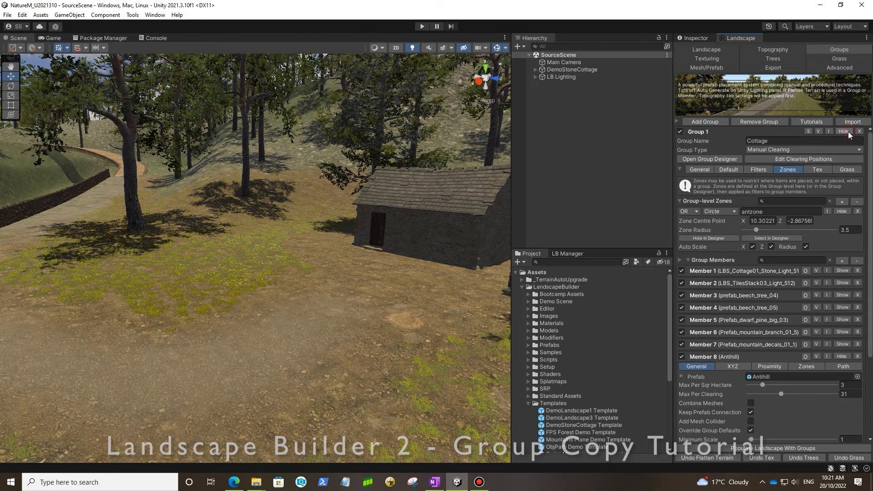
right_click(740, 190)
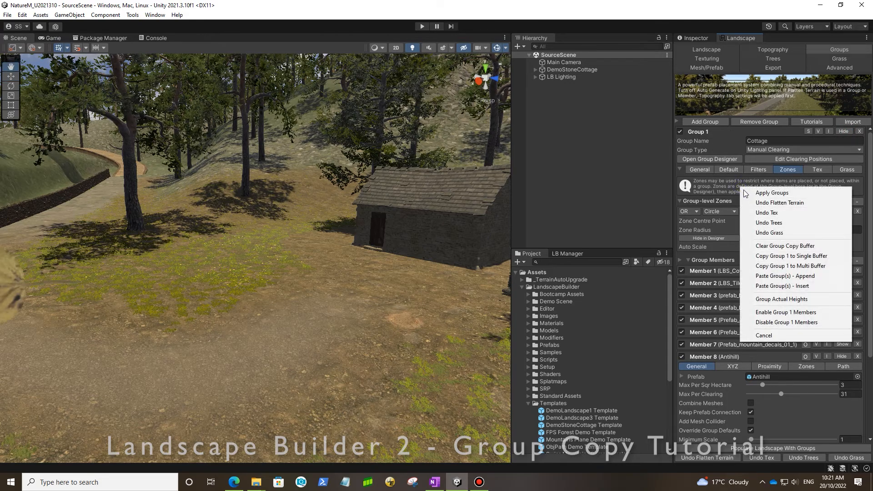
left_click(793, 256)
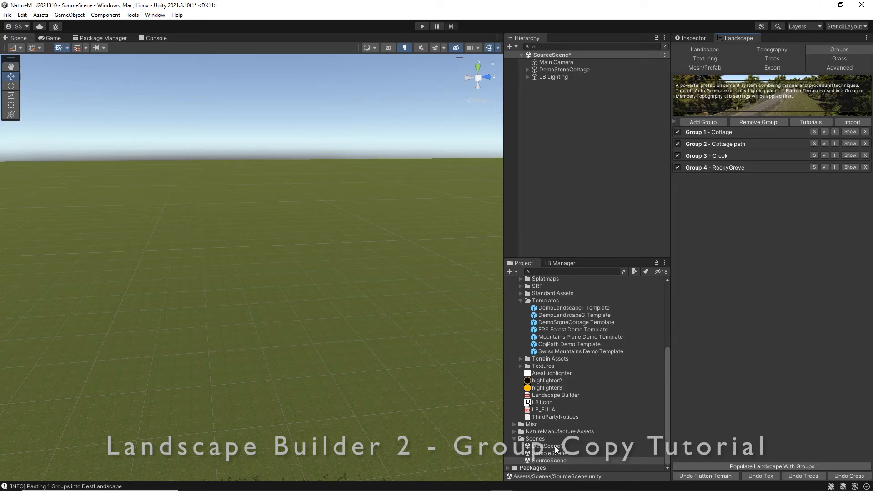
Open DestScene1, saving the changes to SourceScene, and set DestLandscape as the landscape to edit.
double_click(555, 446)
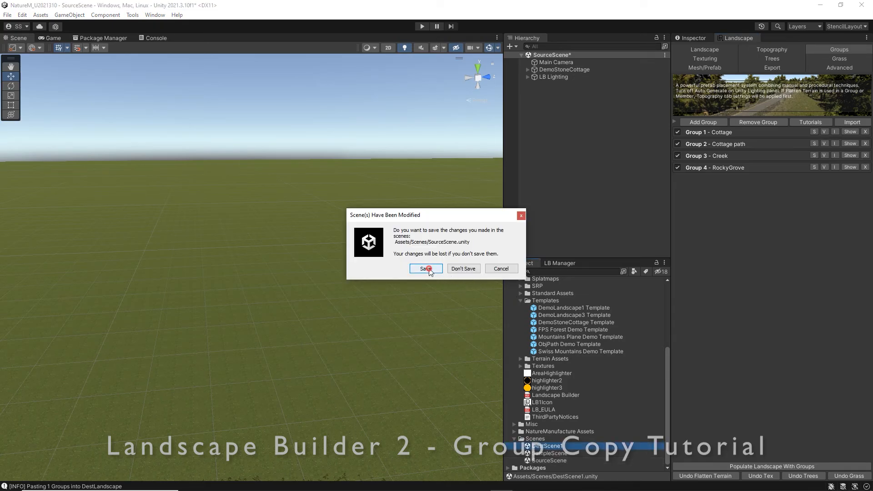
left_click(425, 268)
left_click_drag(562, 69, 769, 144)
Paste the copied Cottage group into DestLandscape's groups with Paste Group(s) - Insert.
right_click(750, 187)
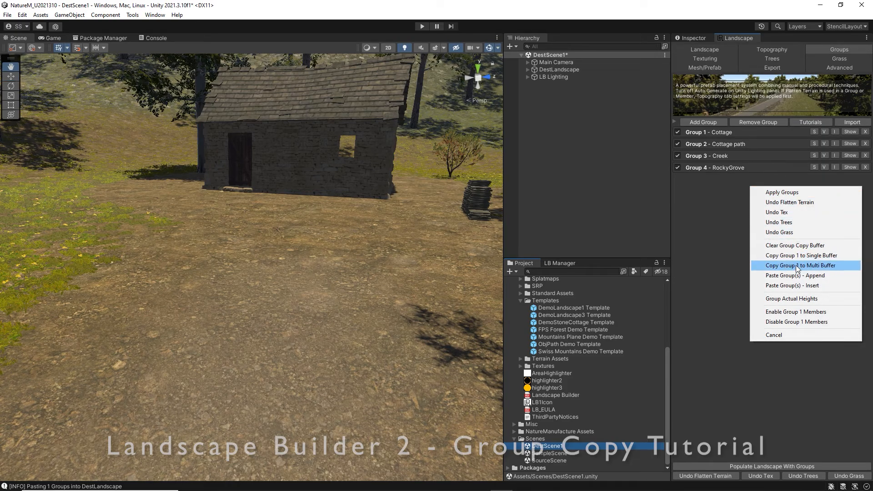
left_click(716, 204)
right_click(755, 145)
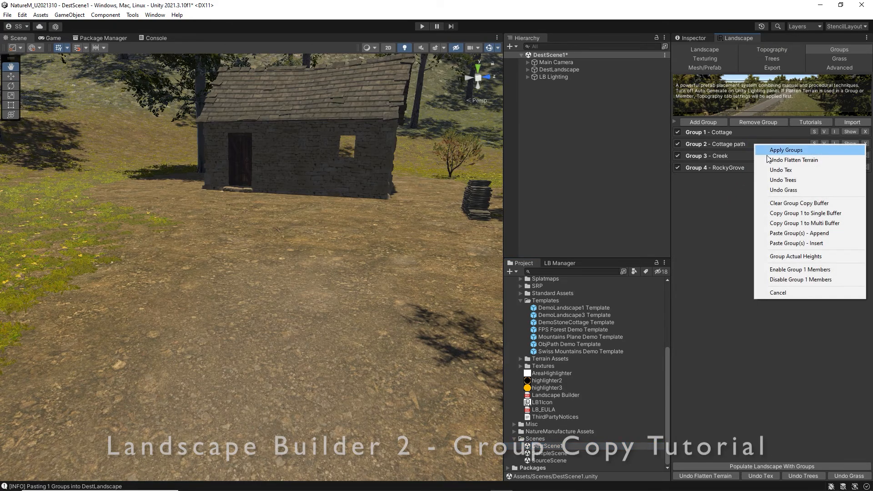
left_click(808, 243)
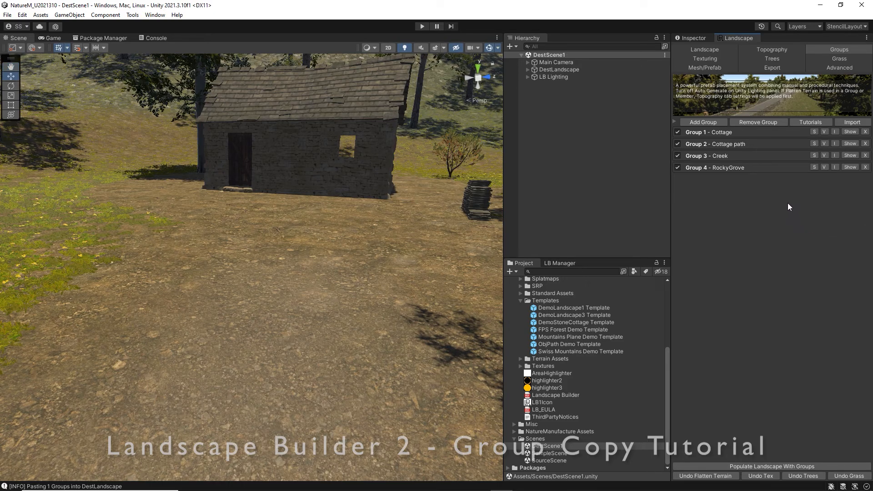
Review the Groups - Update Existing setting for cut and paste, and show the Cottage group's Anthill member settings.
left_click(851, 132)
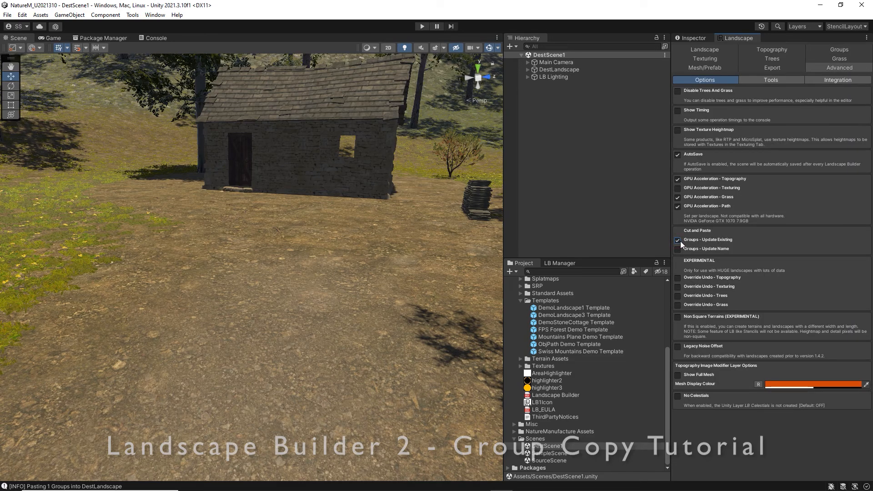
right_click(729, 334)
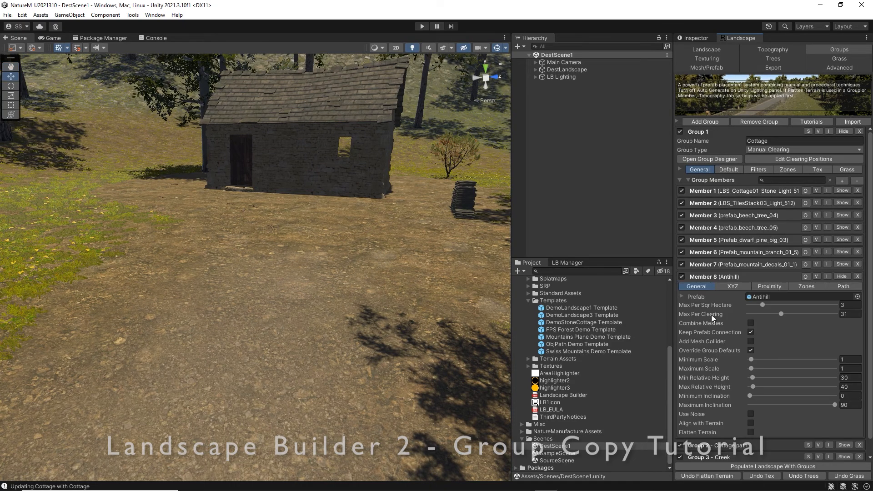
Switch Group Actual Heights on and back off for the Cottage group, and populate the landscape with groups.
right_click(709, 381)
left_click(744, 316)
right_click(697, 385)
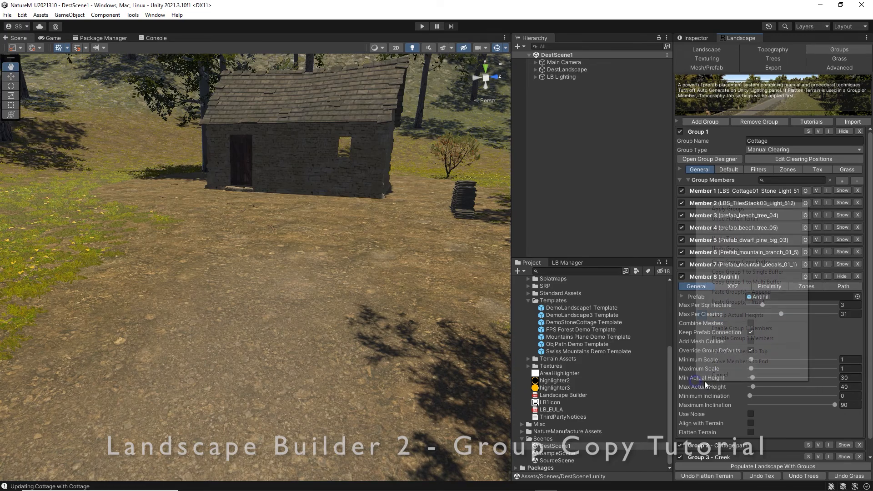
left_click(748, 316)
left_click(768, 466)
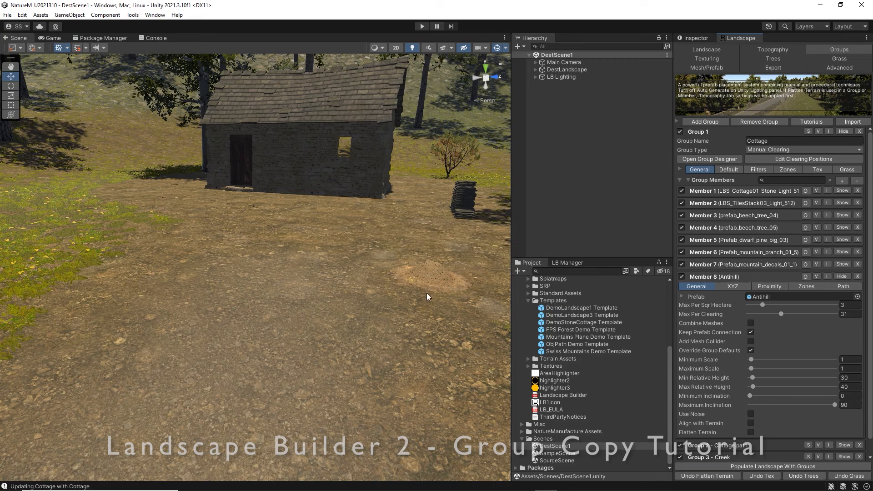
With Group Actual Heights enabled, set the Anthill member's minimum and maximum actual heights to 0.
right_click(799, 332)
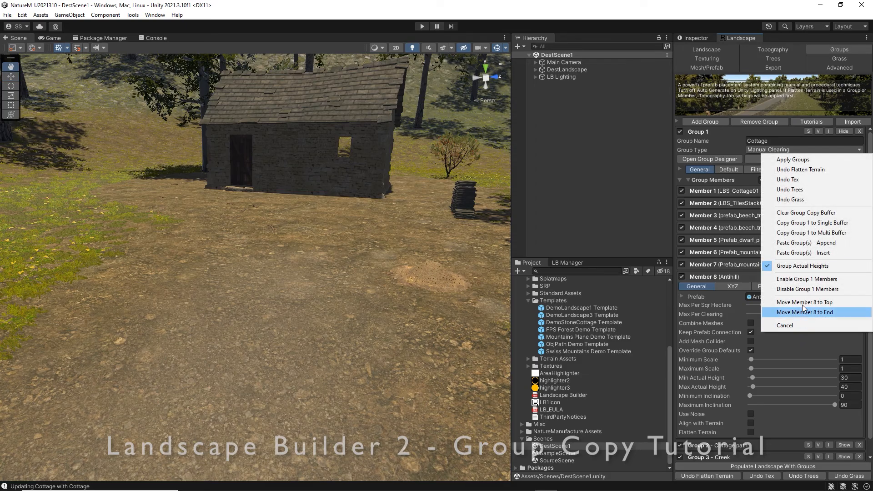
left_click(812, 253)
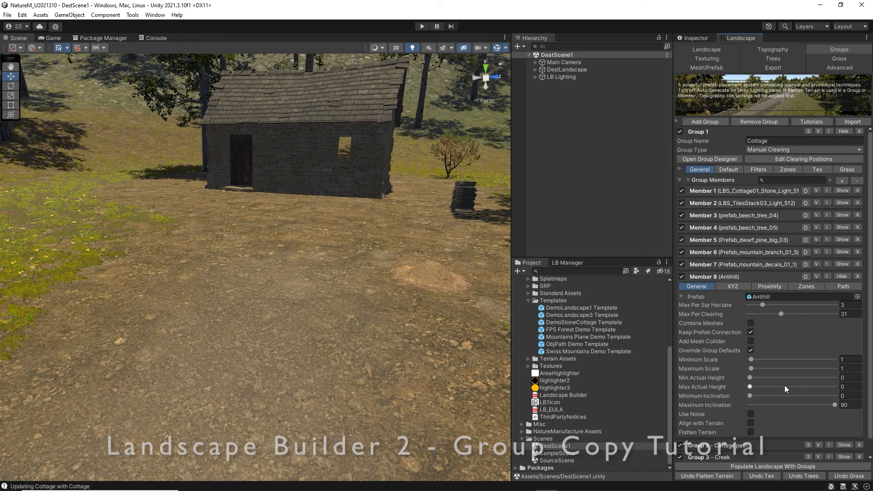
Switch Group Actual Heights off and back on for the Cottage group, and populate the landscape with groups.
right_click(708, 382)
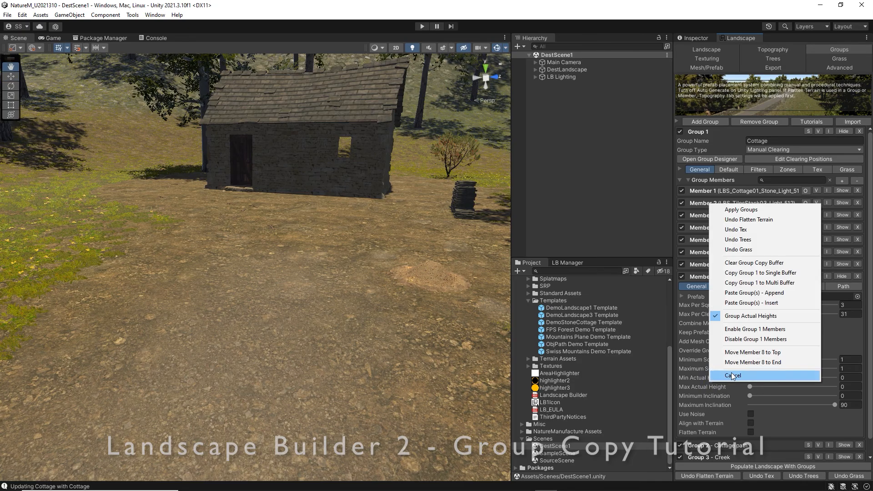
left_click(764, 317)
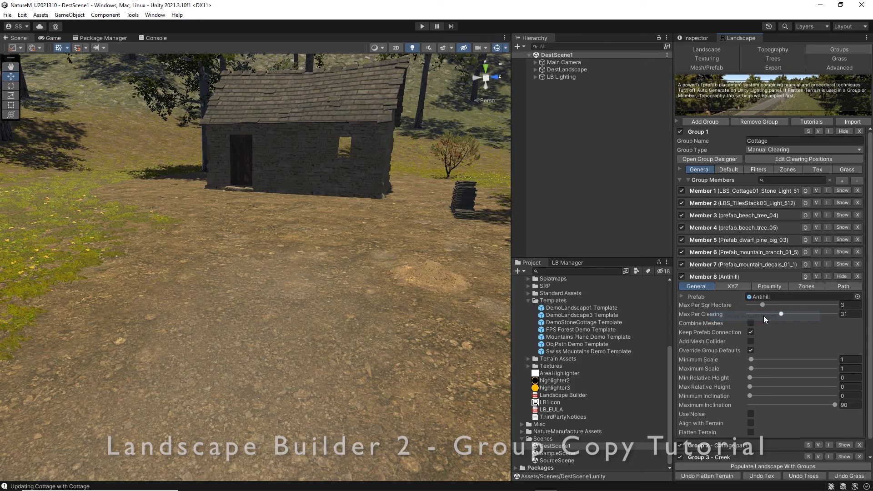
right_click(715, 381)
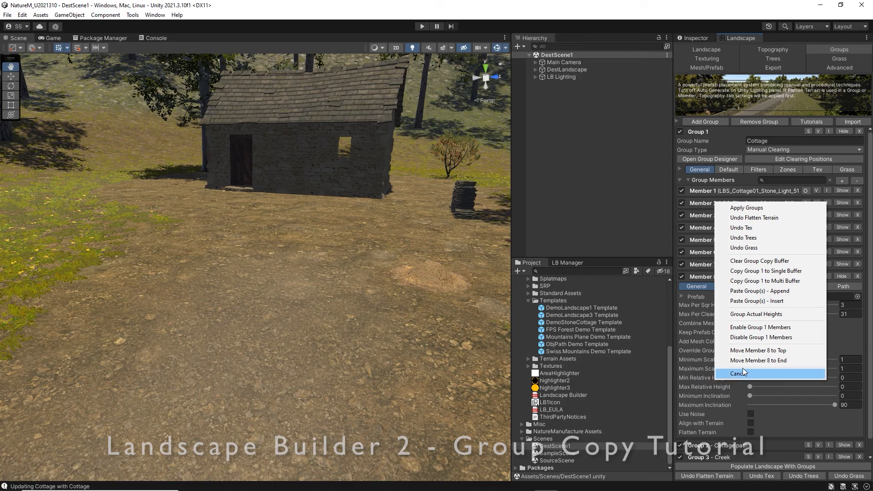
left_click(760, 316)
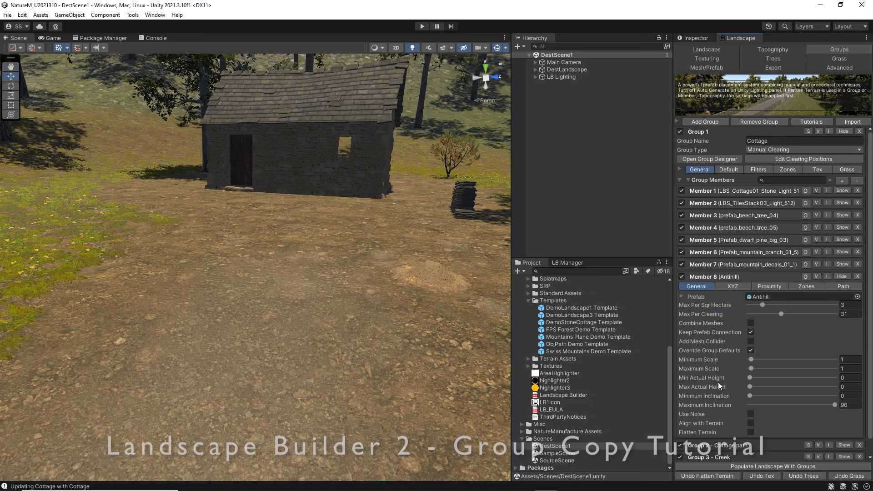
left_click(773, 466)
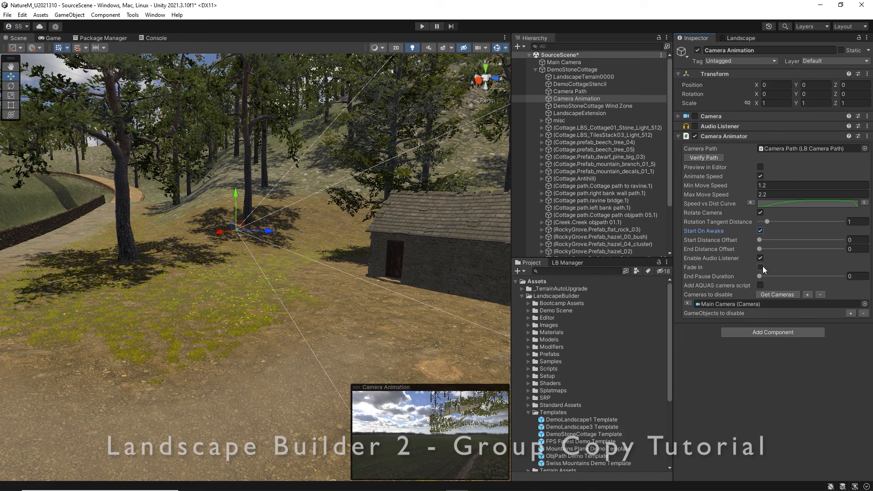
In SourceScene, enable Fade In on the Camera Animation object's Camera Animator and set its End Pause Duration to 300.
left_click(762, 267)
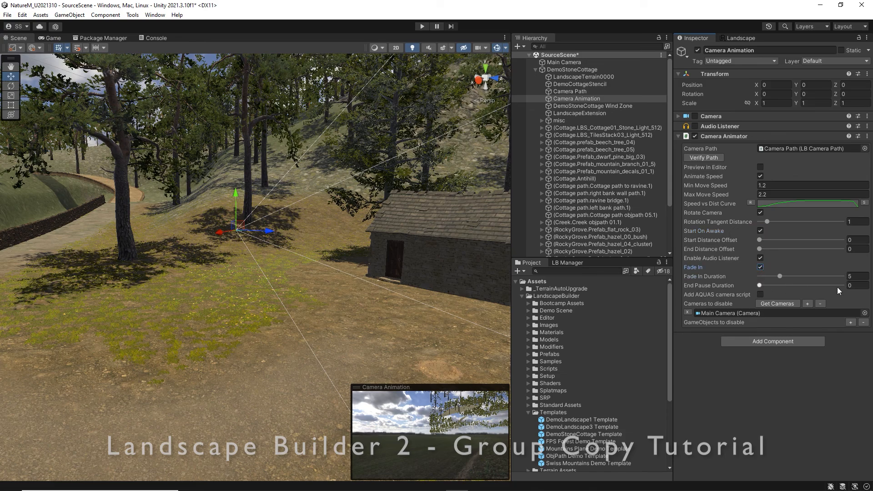
left_click(862, 285)
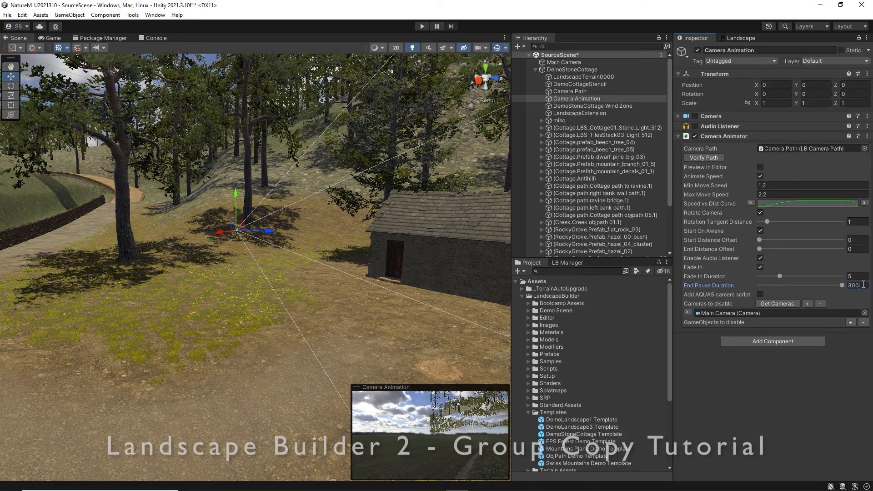